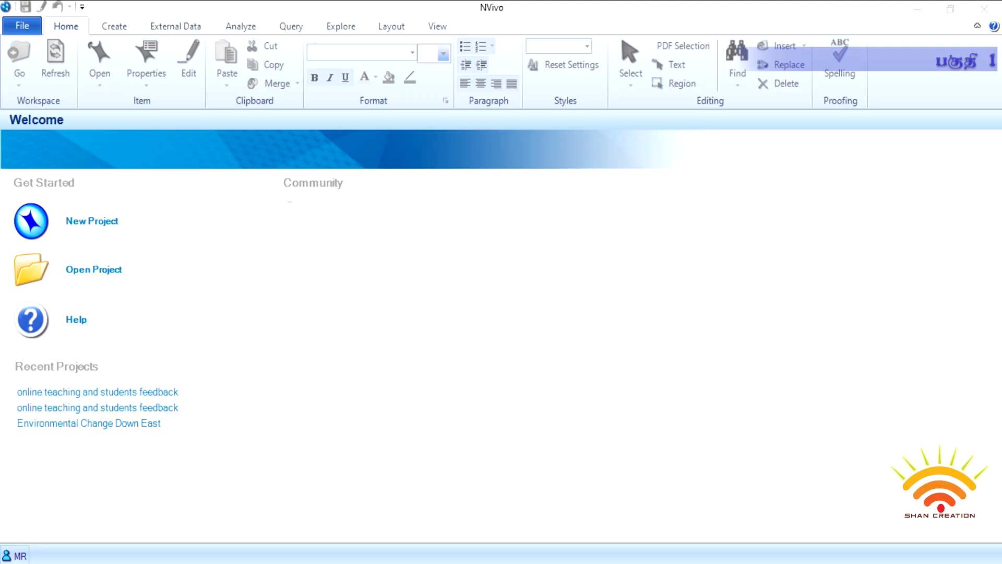
Step: Start a new project titled "நிகழ்நிலை மூலமான கற்பித்தலும் மாணவர் கருத்துக்களும்"
click(97, 221)
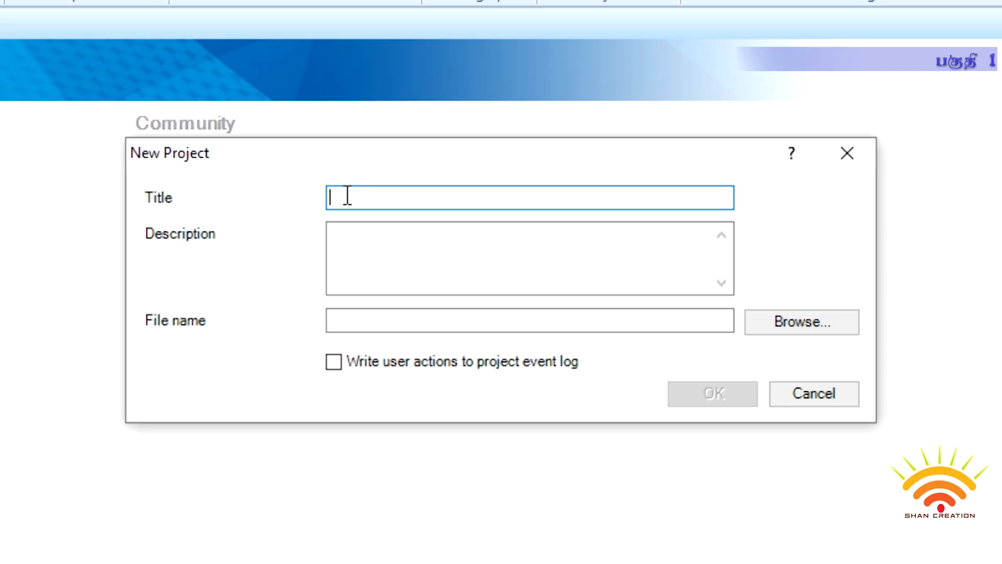
key(alt)
text(ந்ிகழ்)
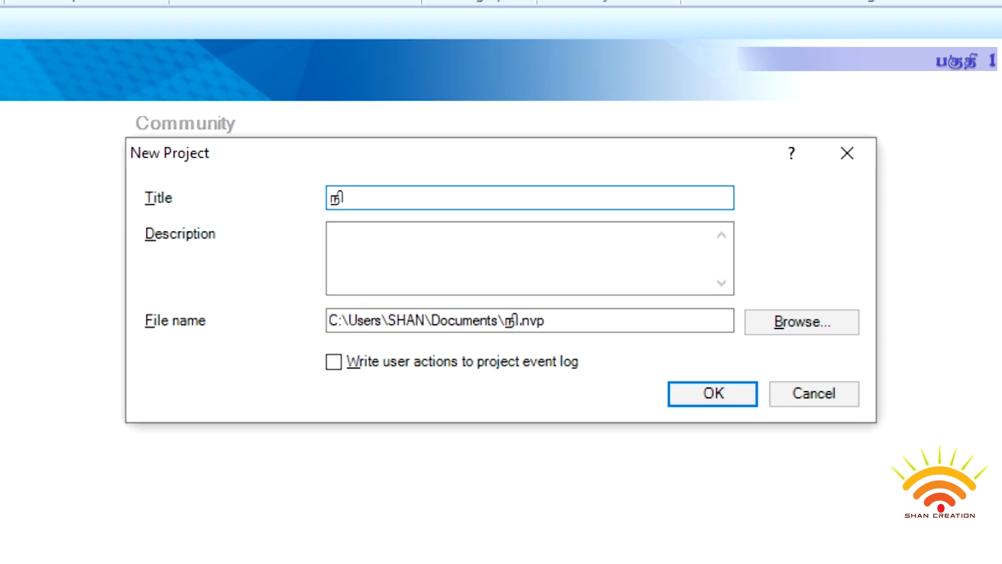
text(நிலை)
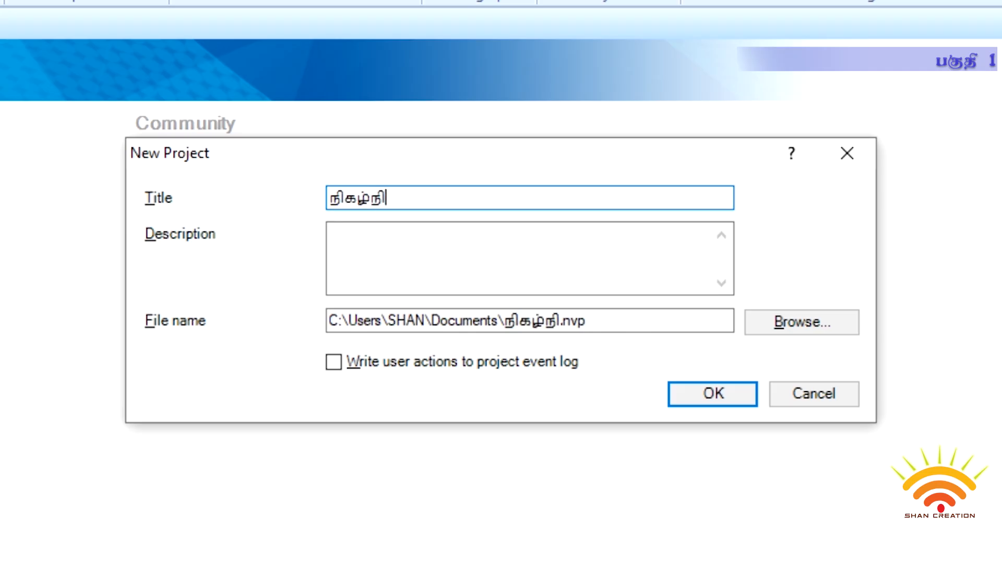
text( மூலமான)
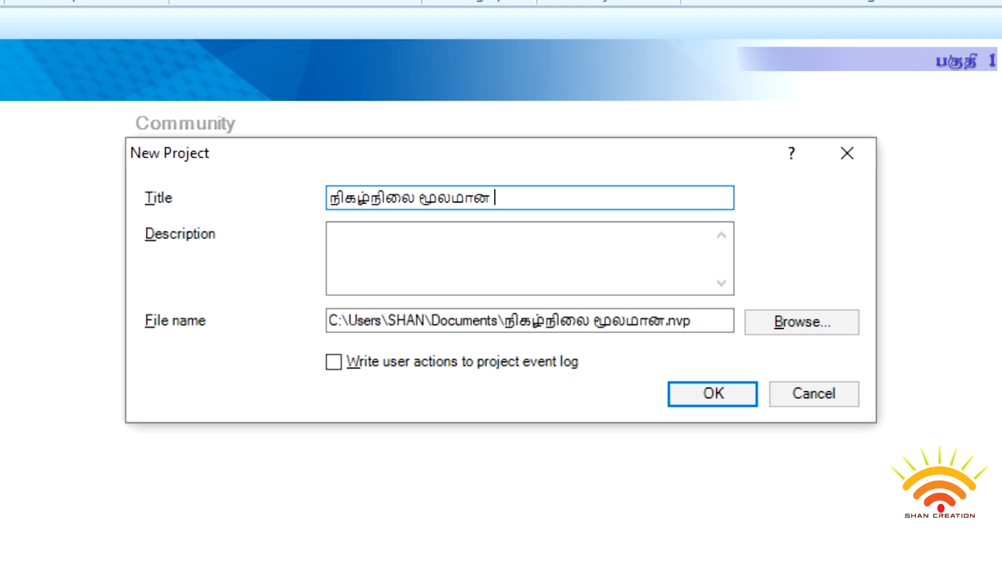
text( கற்பித்ட்)
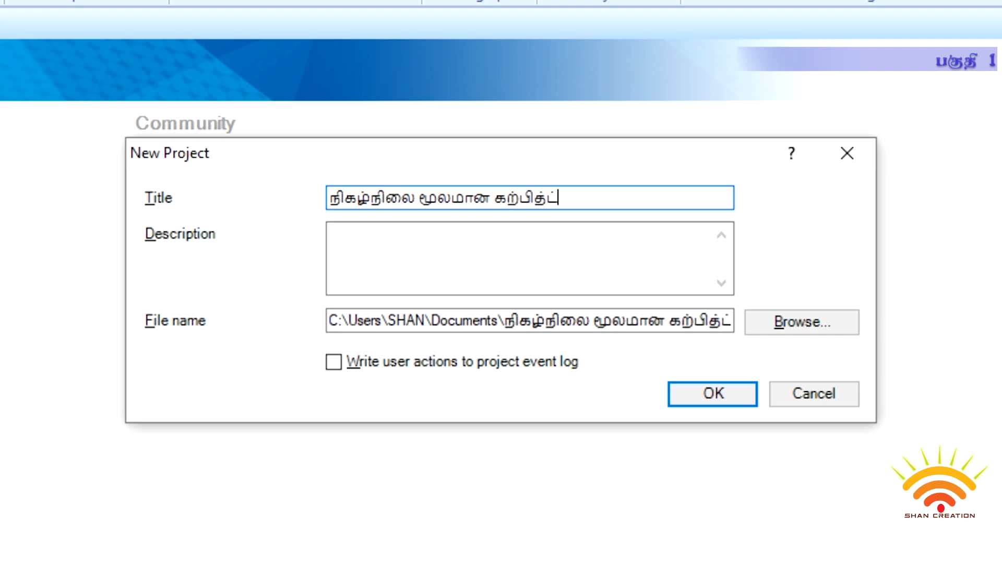
key(BackSpace)
key(BackSpace)
text(தலும் மா)
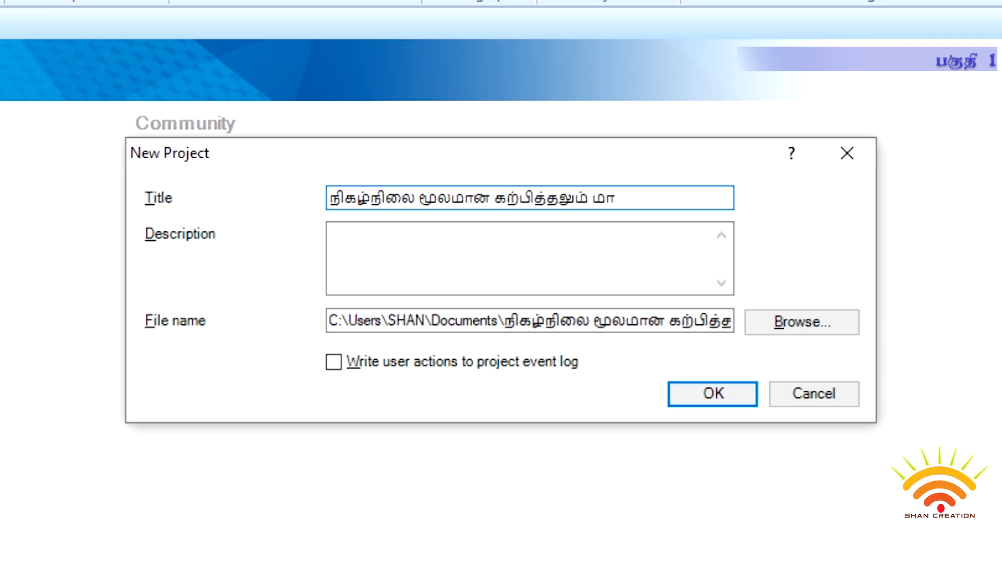
text(ணவர் கருத்துக்கள்)
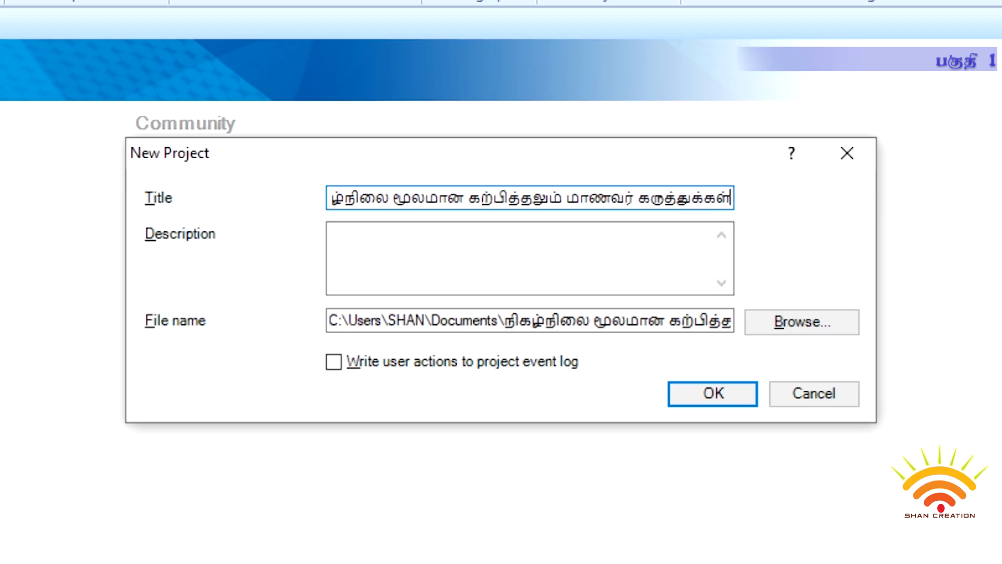
key(BackSpace)
text(ு)
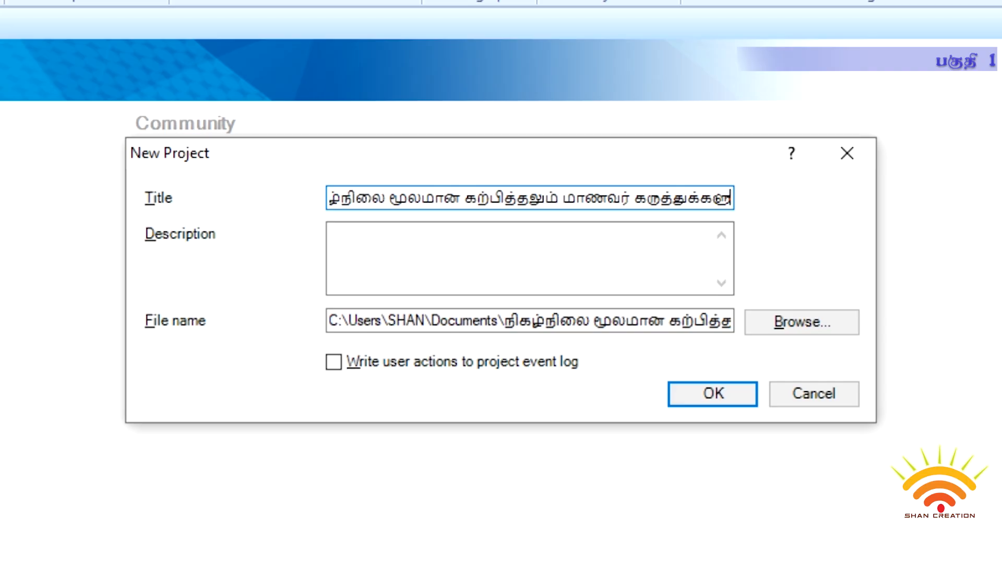
text(ம்)
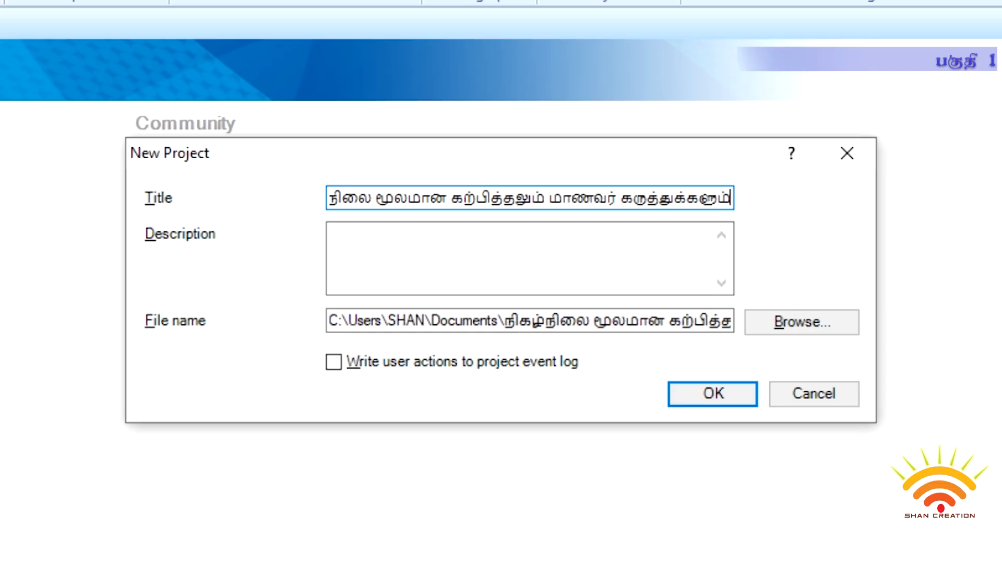
Step: Enter the project description "2020- நிகழ்நிலை மூலமான கற்பித்தலும் மாண்வர்களின் கருத்துக்களும் பற்றிய ஆய்வு"
key(Tab)
text(2020)
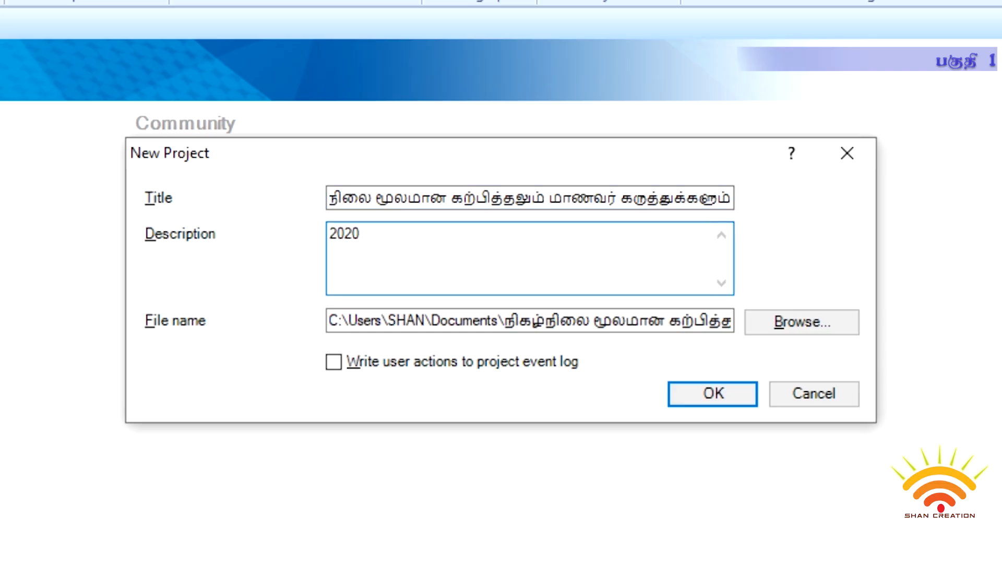
text(- ந்ிகழ்நிலை மூலமனா)
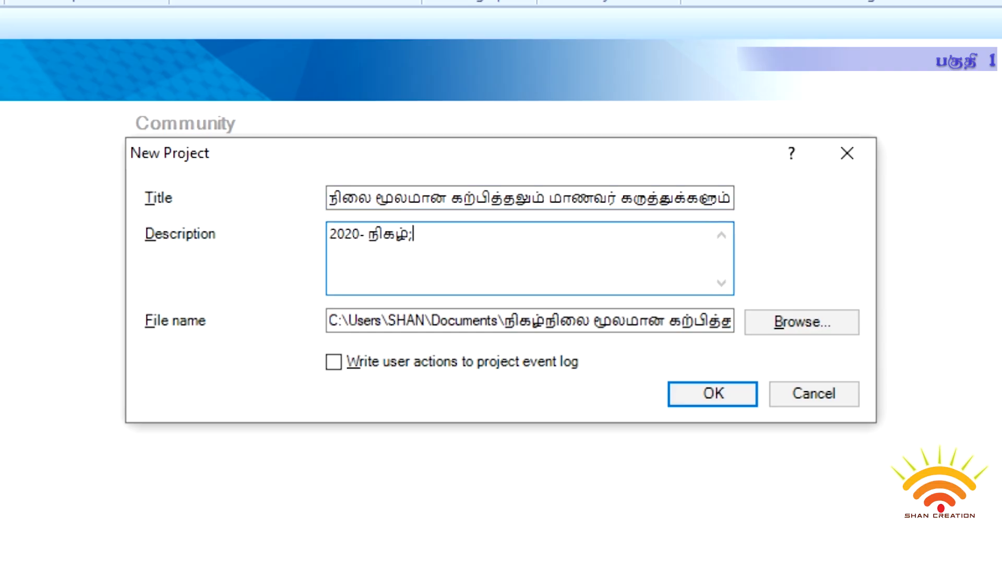
key(BackSpace)
key(BackSpace)
text(ான கற்பித்த)
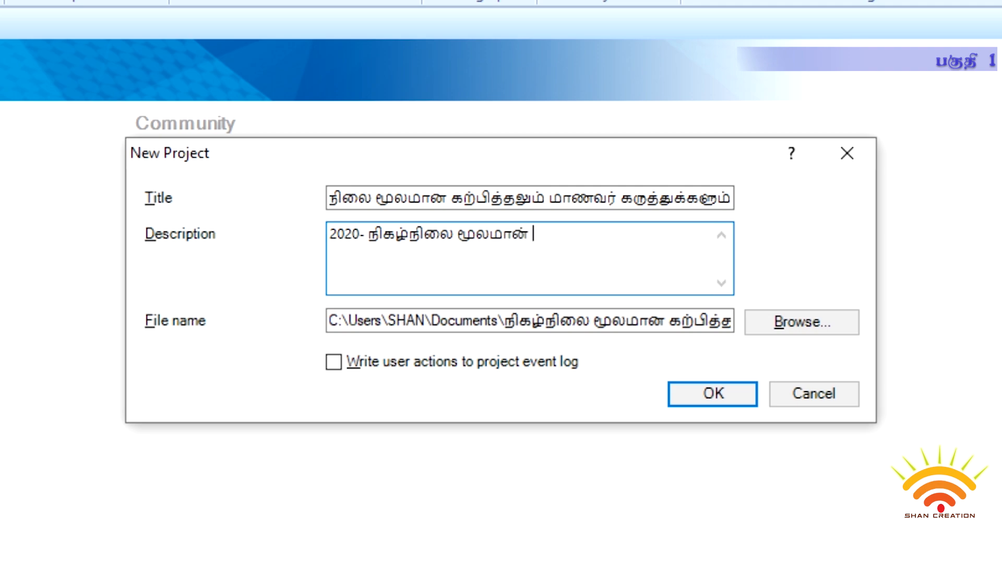
text(லில்)
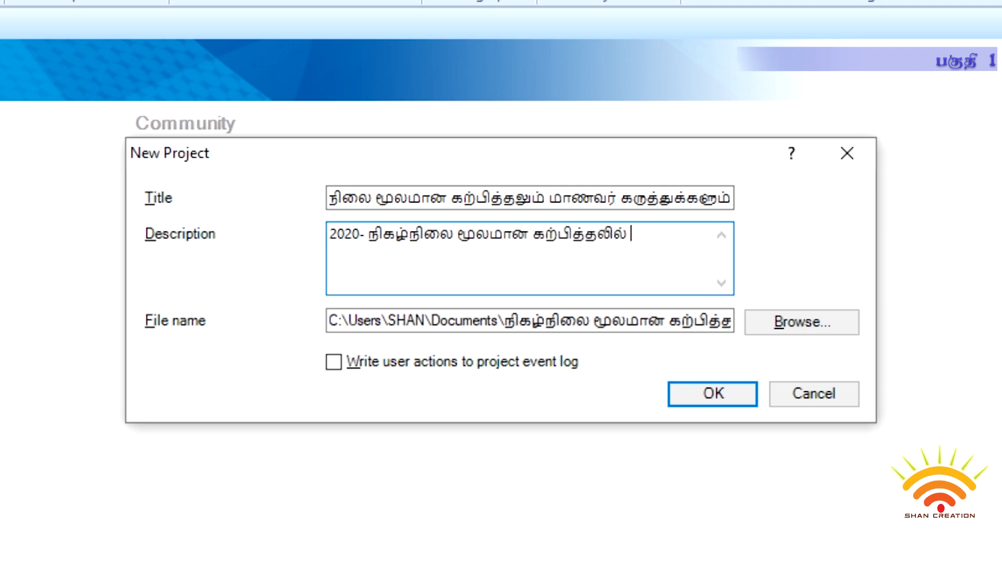
key(BackSpace)
key(BackSpace)
key(BackSpace)
key(BackSpace)
text(லும் மாண்வ)
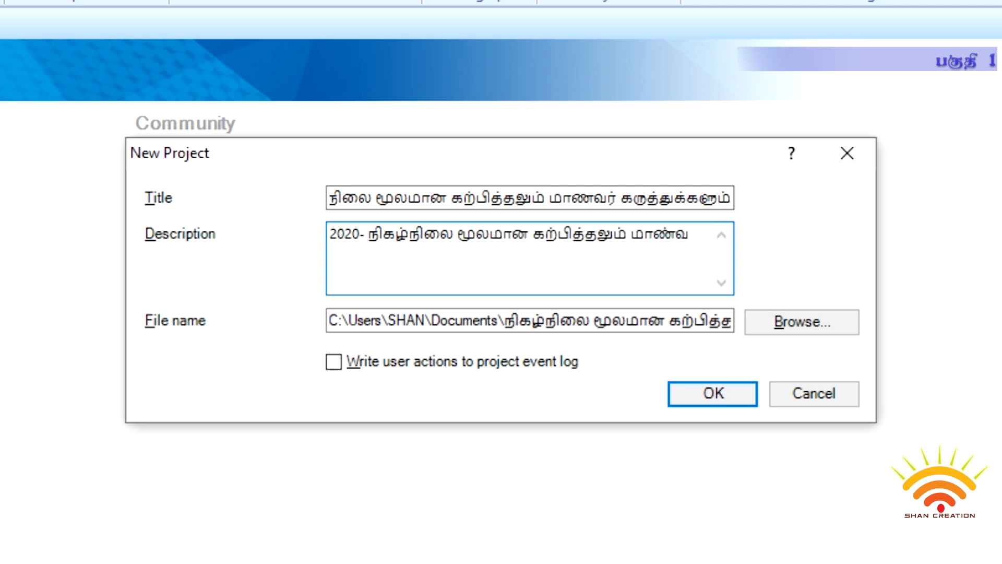
text(ர்களின் கர்ுத்துக்களு)
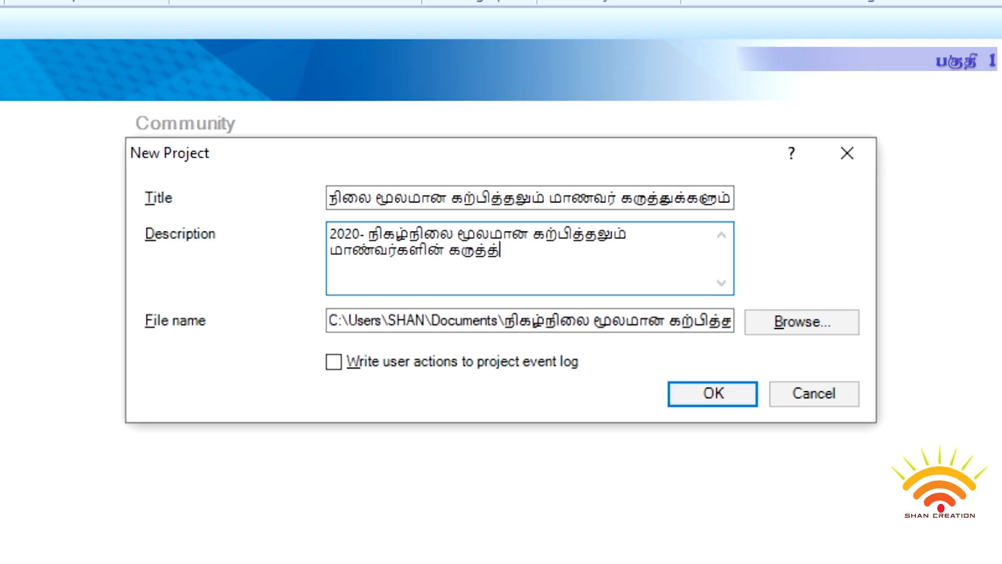
text(ம் பற்)
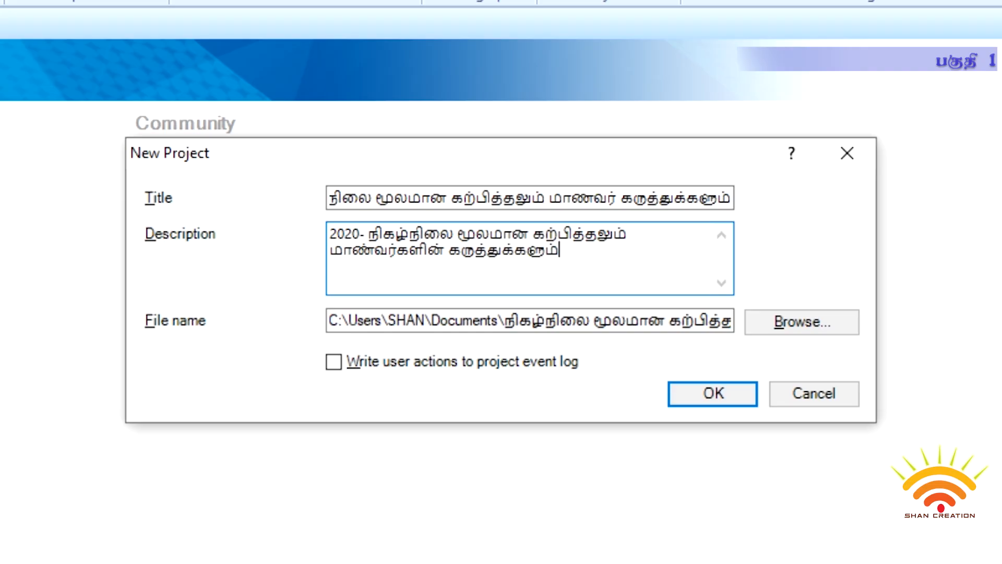
text(றிய ஆய்வு)
Step: Remove the leading "2020-" from the project description and append "-2020" at its end
drag(367, 236, 330, 245)
key(BackSpace)
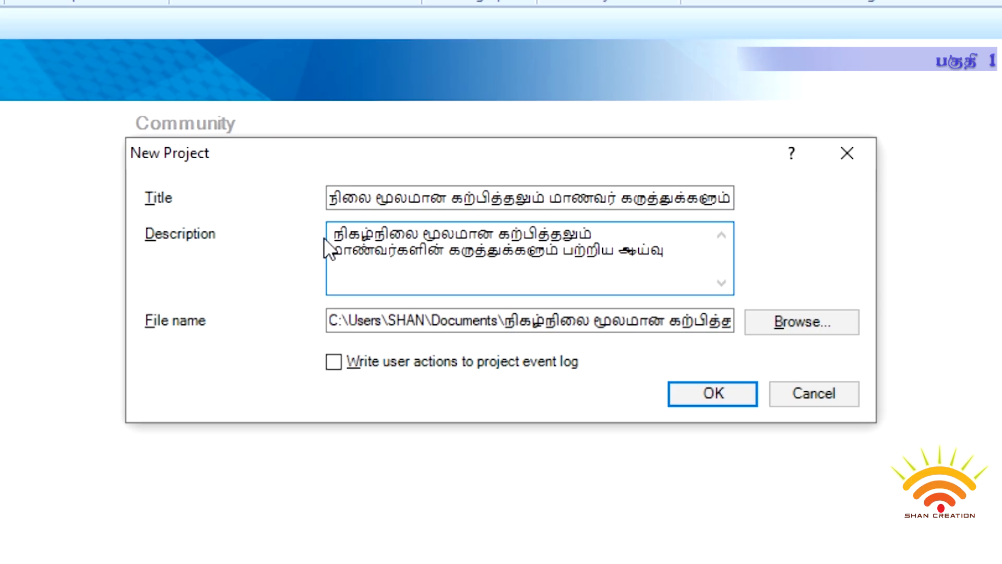
key(ctrl+End)
text(-2020)
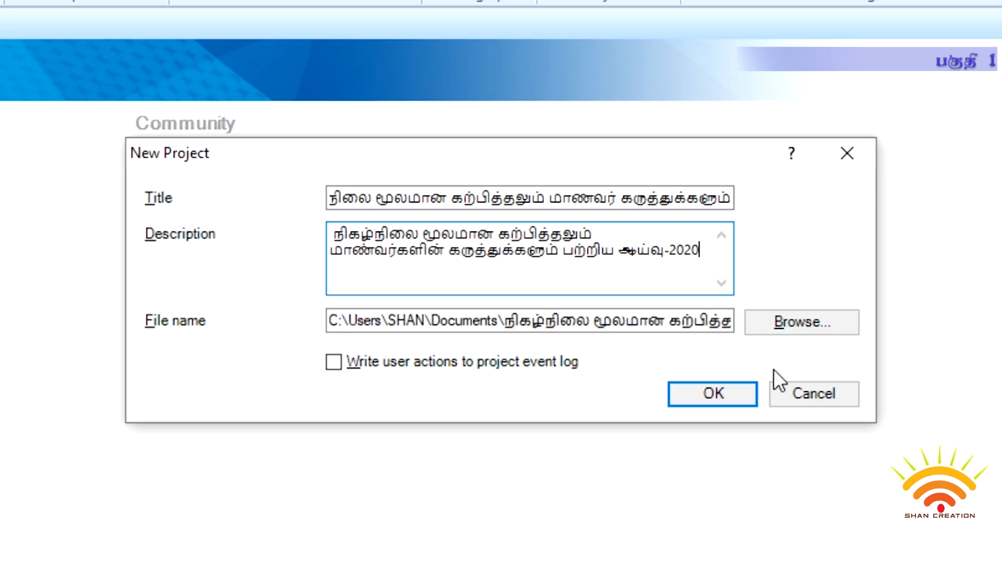
Step: Set the project file's save location to New Volume (D:), keeping the file name based on the title
click(823, 329)
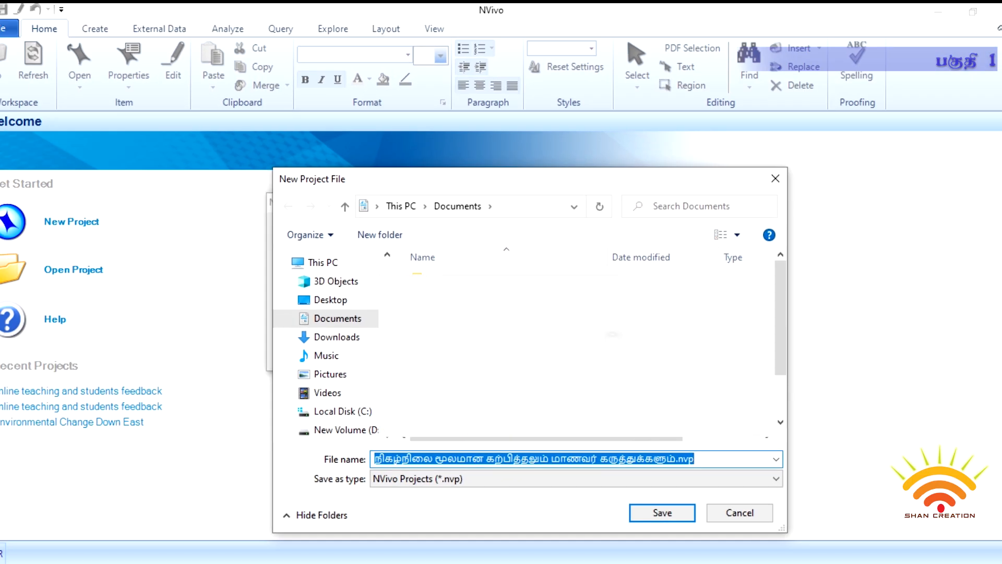
scroll(371, 383, down, 3)
click(368, 369)
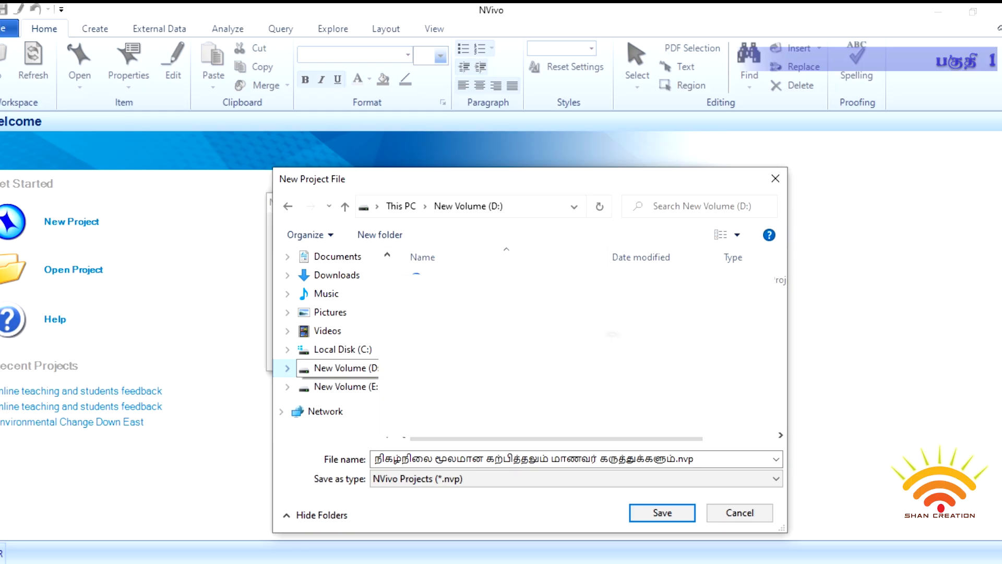
click(677, 514)
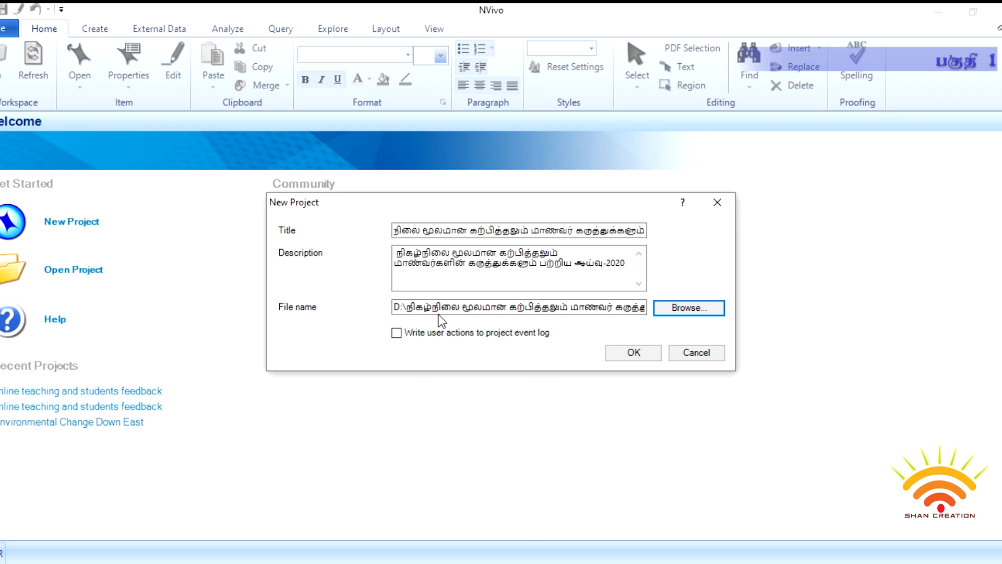
Step: Enable writing user actions to the project event log and create the project
click(397, 333)
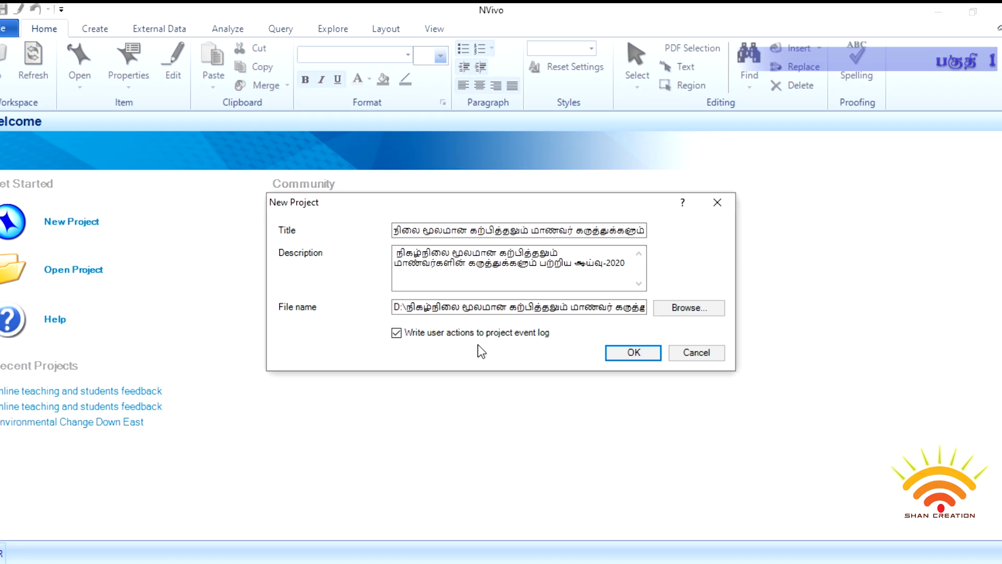
click(396, 334)
click(395, 334)
click(633, 352)
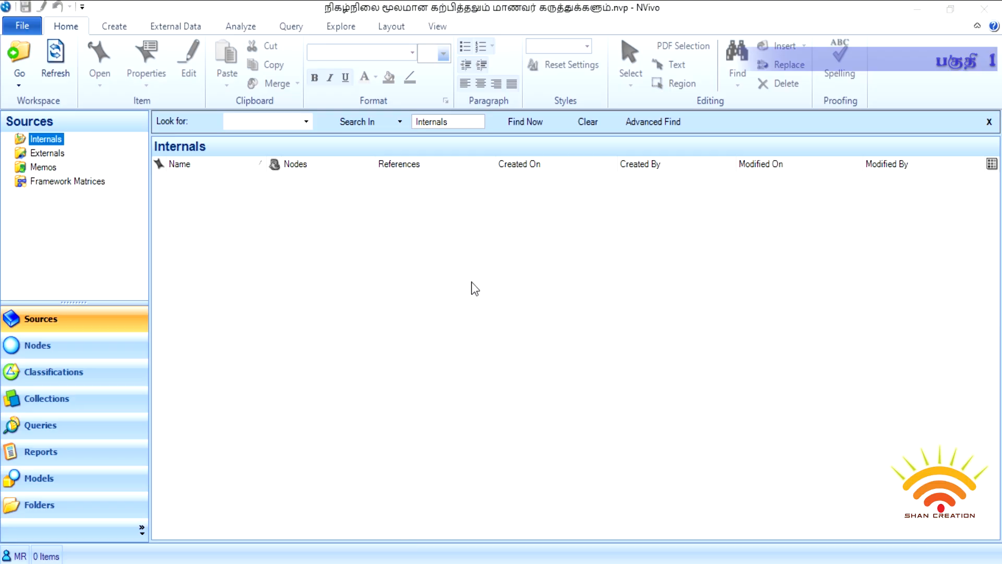
Step: Copy the project to the Desktop as an NVivo 10 for Windows project named "பாதுகாப்பு கோவை"
click(24, 26)
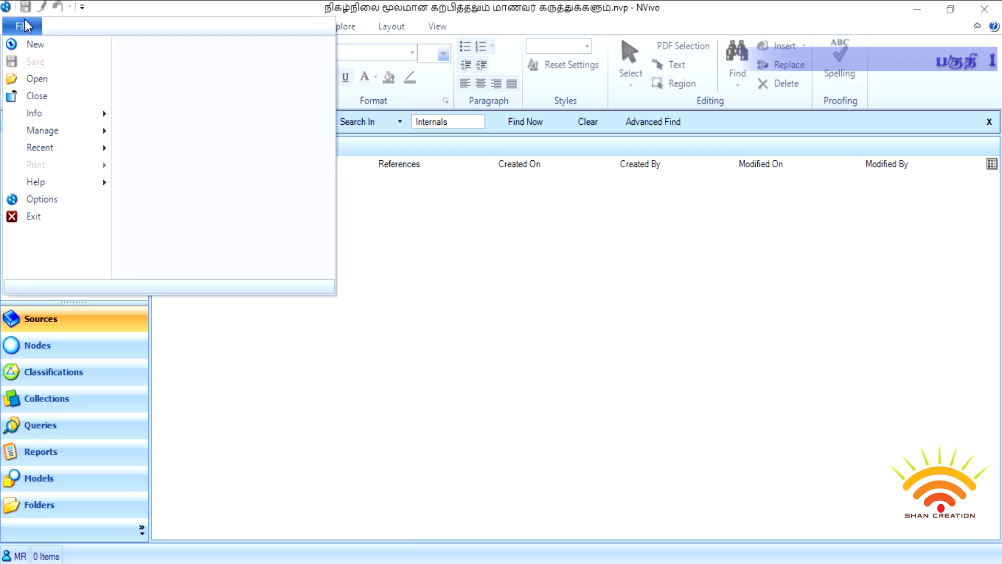
mouse_move(36, 129)
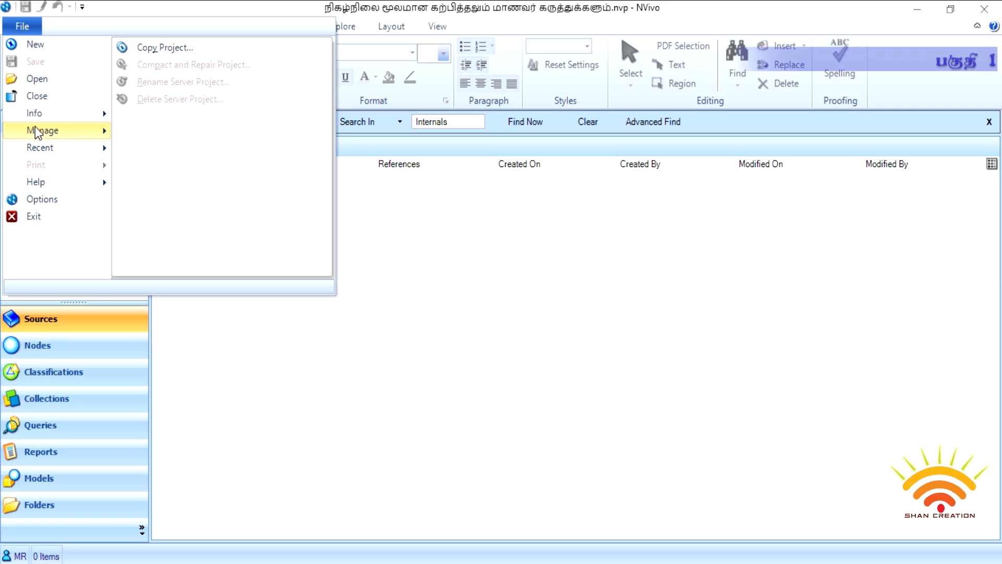
click(157, 48)
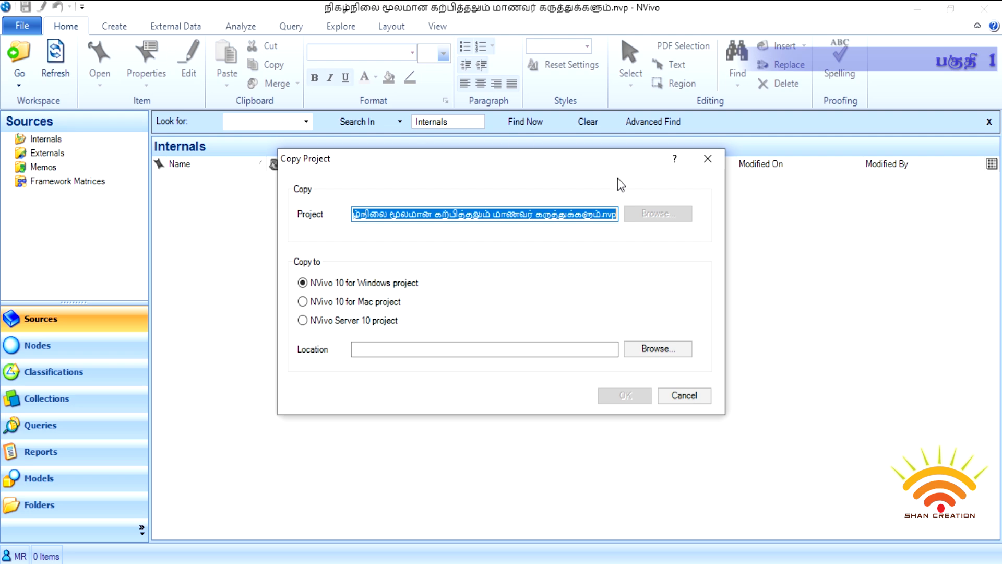
click(681, 355)
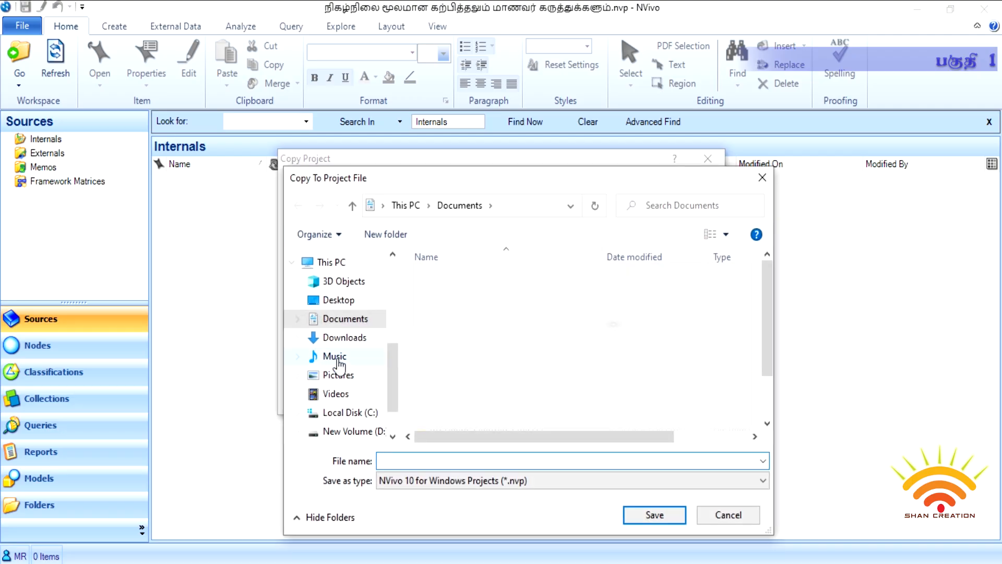
click(342, 302)
text(பாதுகாப்)
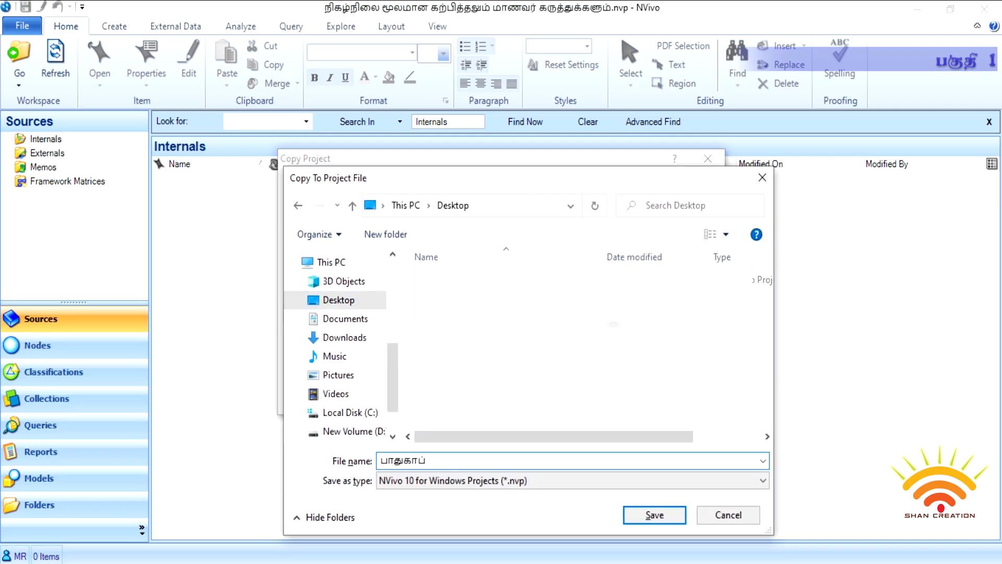
text(பு கோவை)
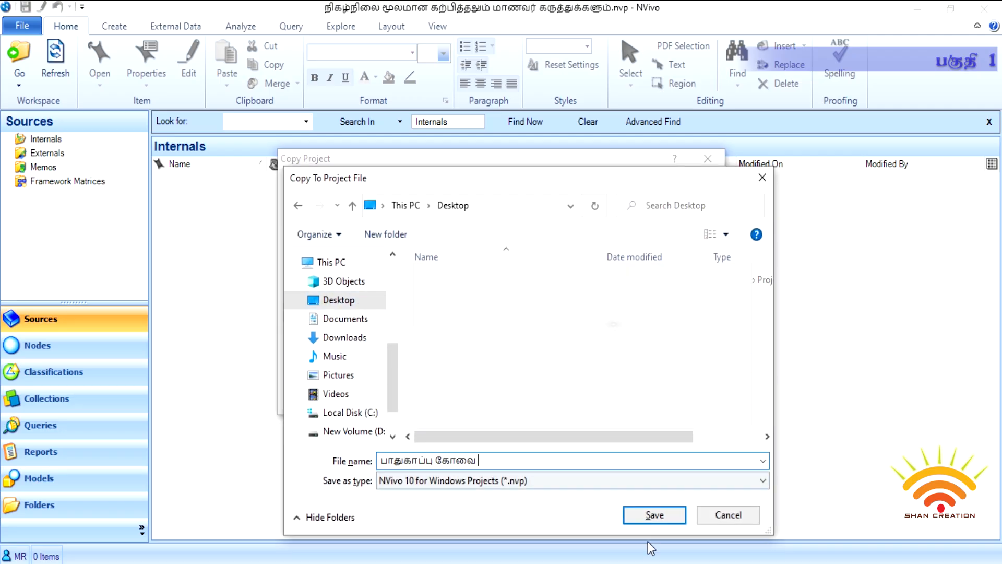
click(676, 516)
click(639, 393)
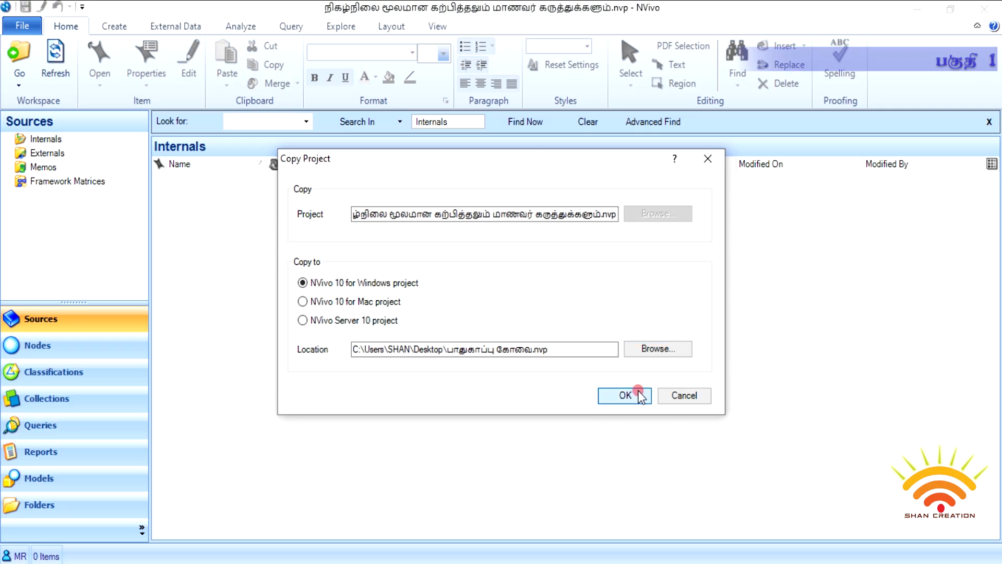